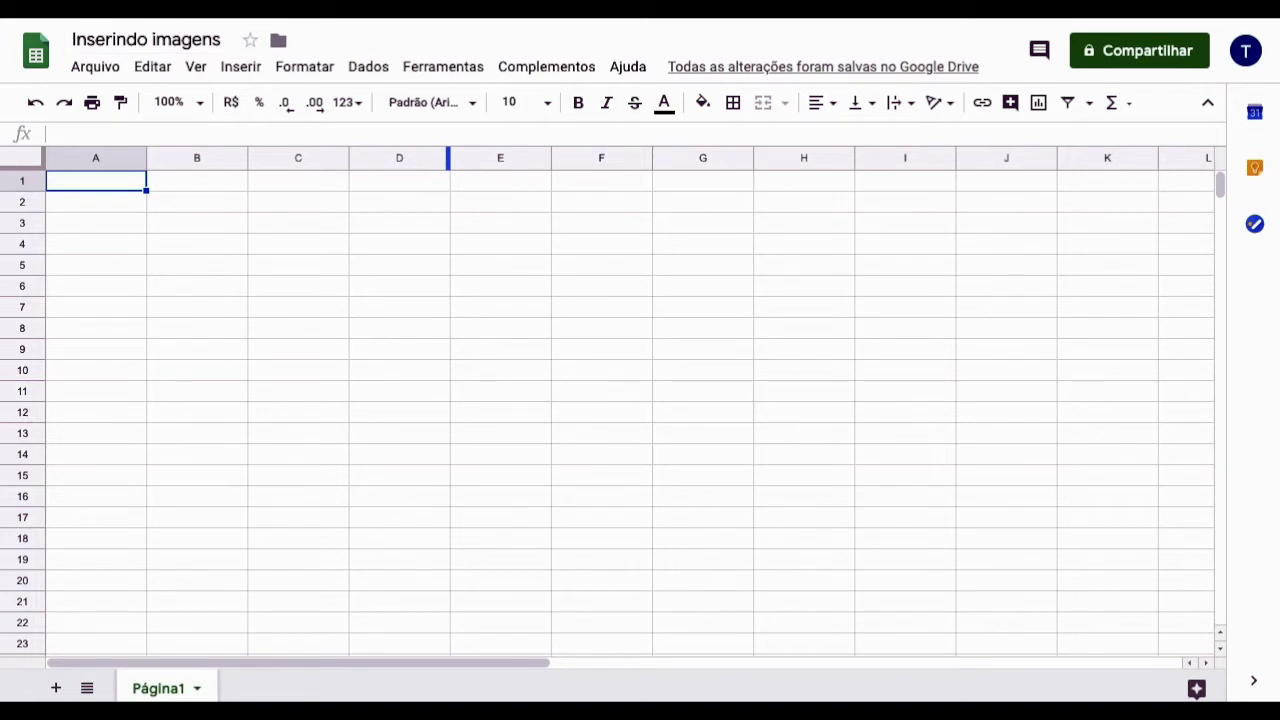
# - Open the Inserir > Imagem > Imagem sobre as células dialog
pyautogui.click(246, 72)
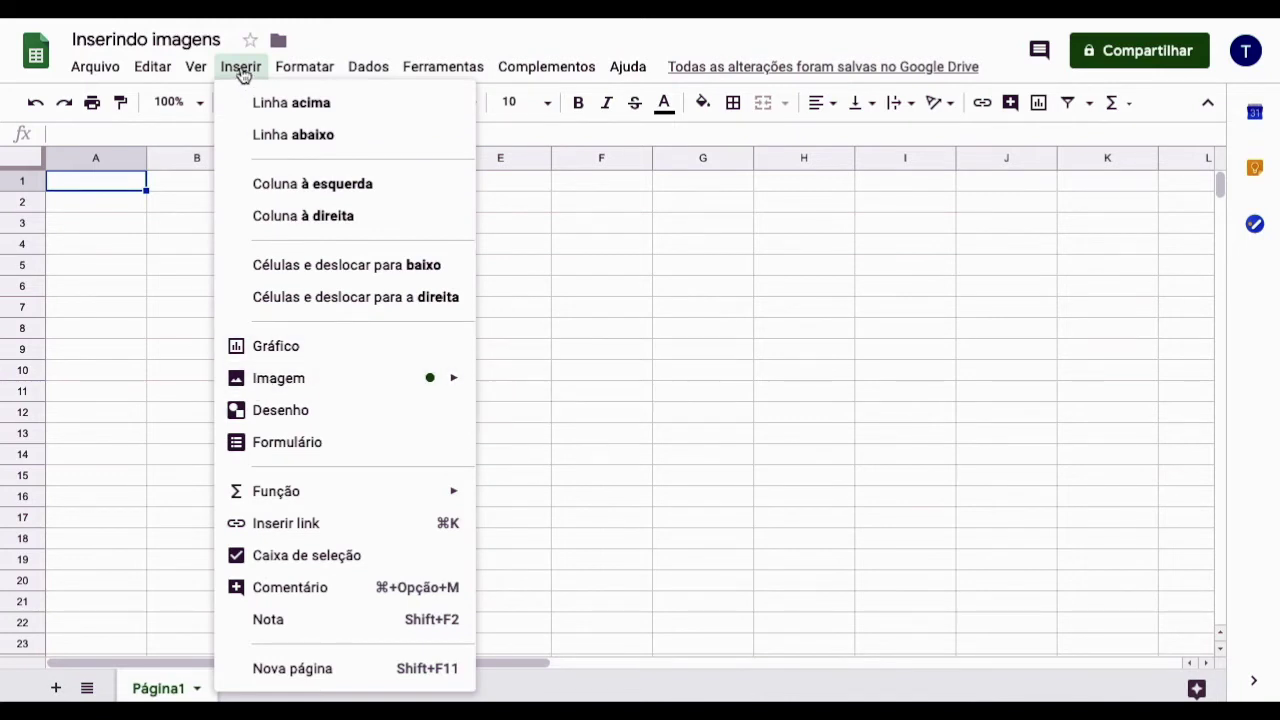
pyautogui.moveTo(279, 378)
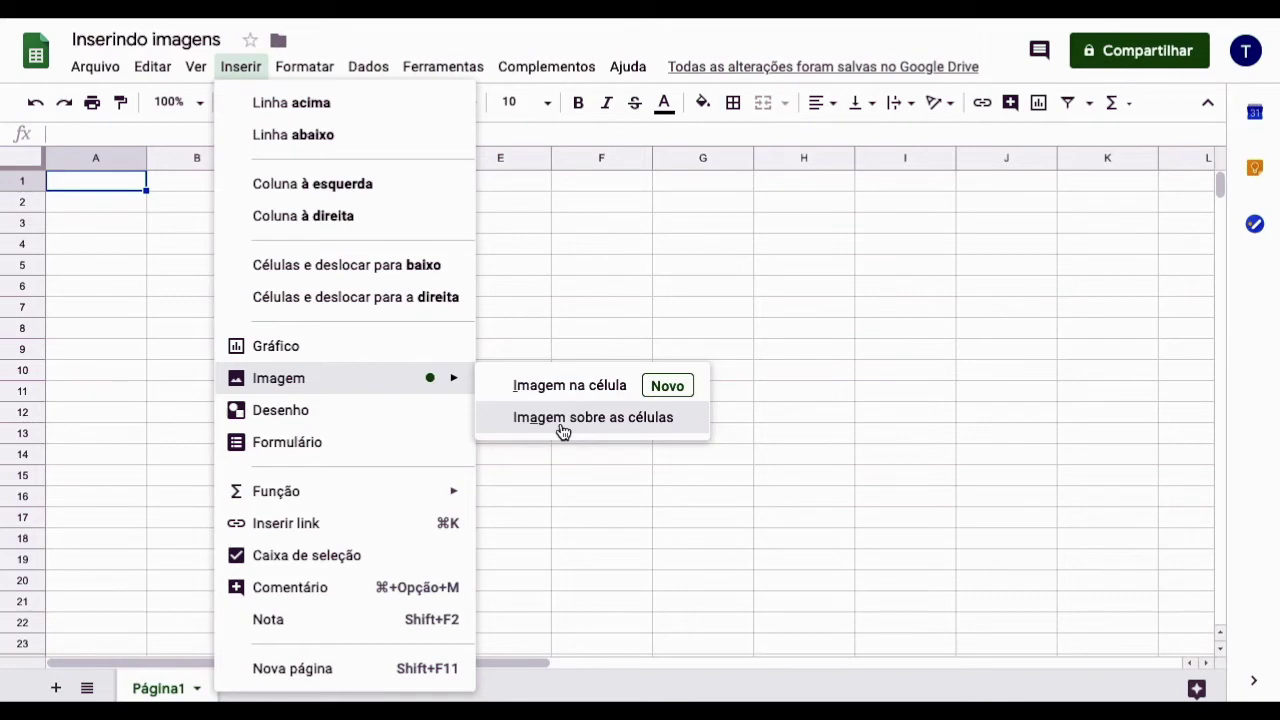
pyautogui.click(562, 430)
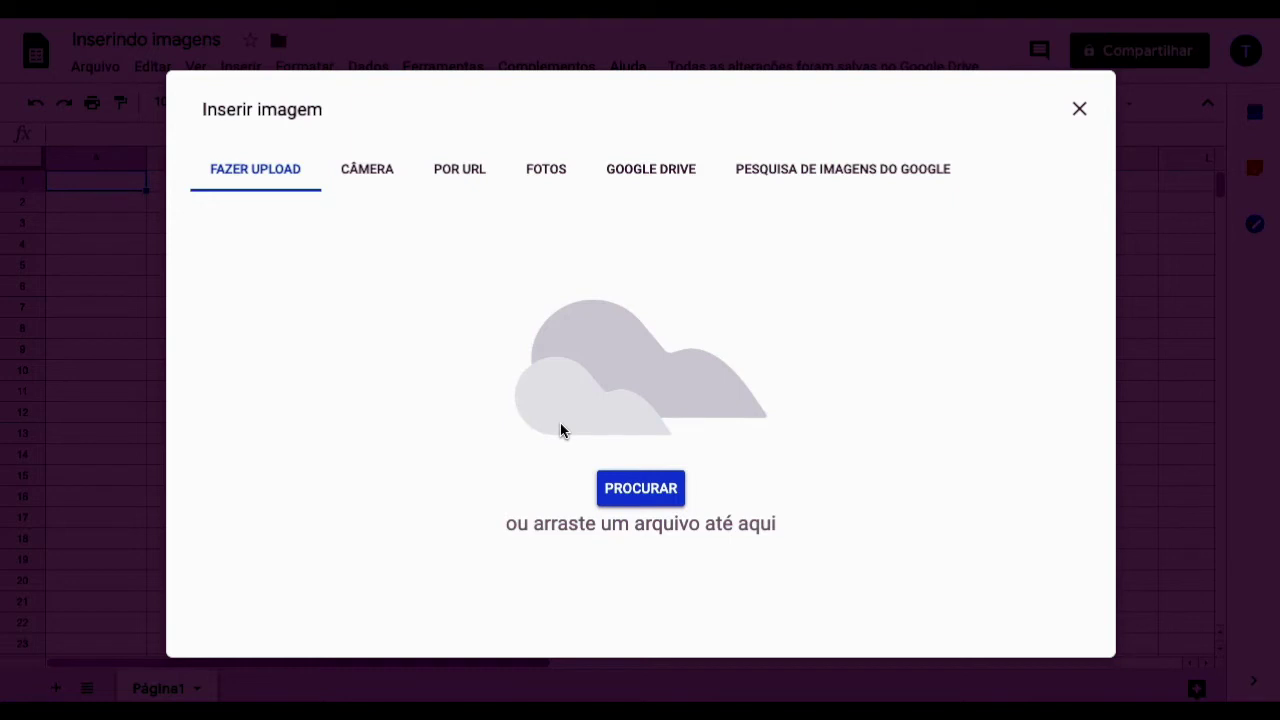
# - Insert flores.jpeg from Google Drive as a picture floating over the cells
pyautogui.click(545, 174)
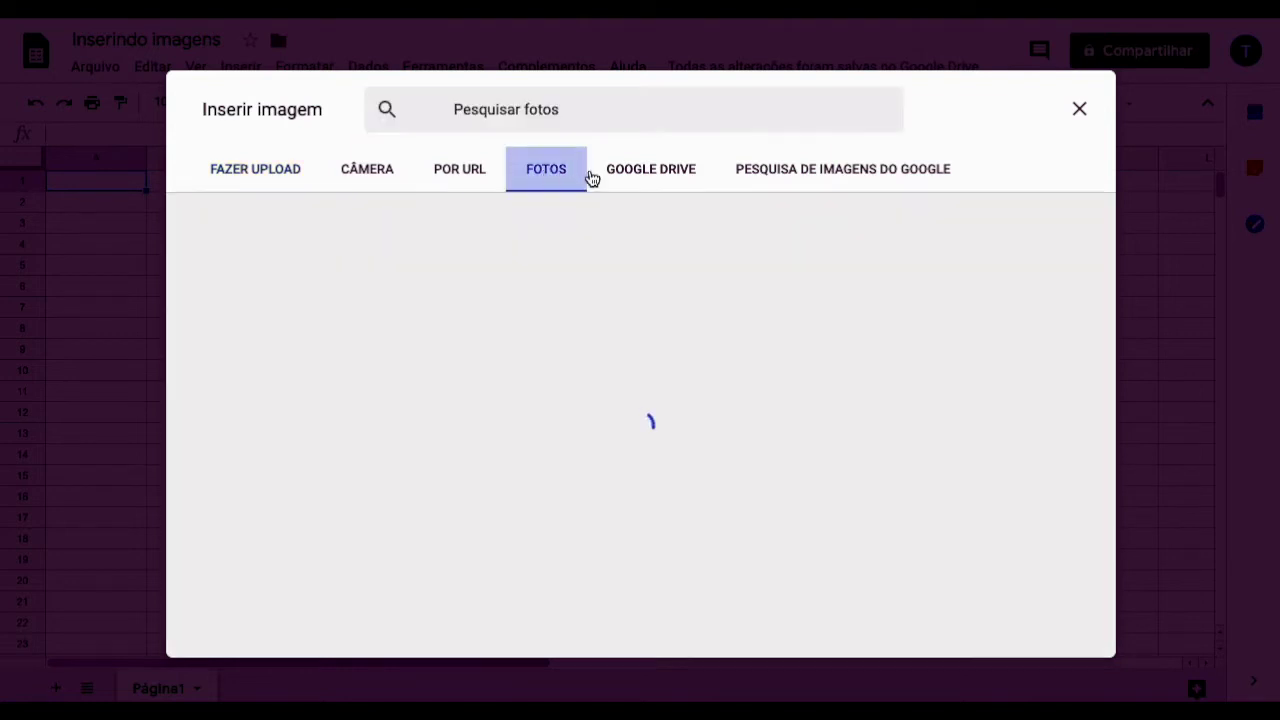
pyautogui.click(668, 182)
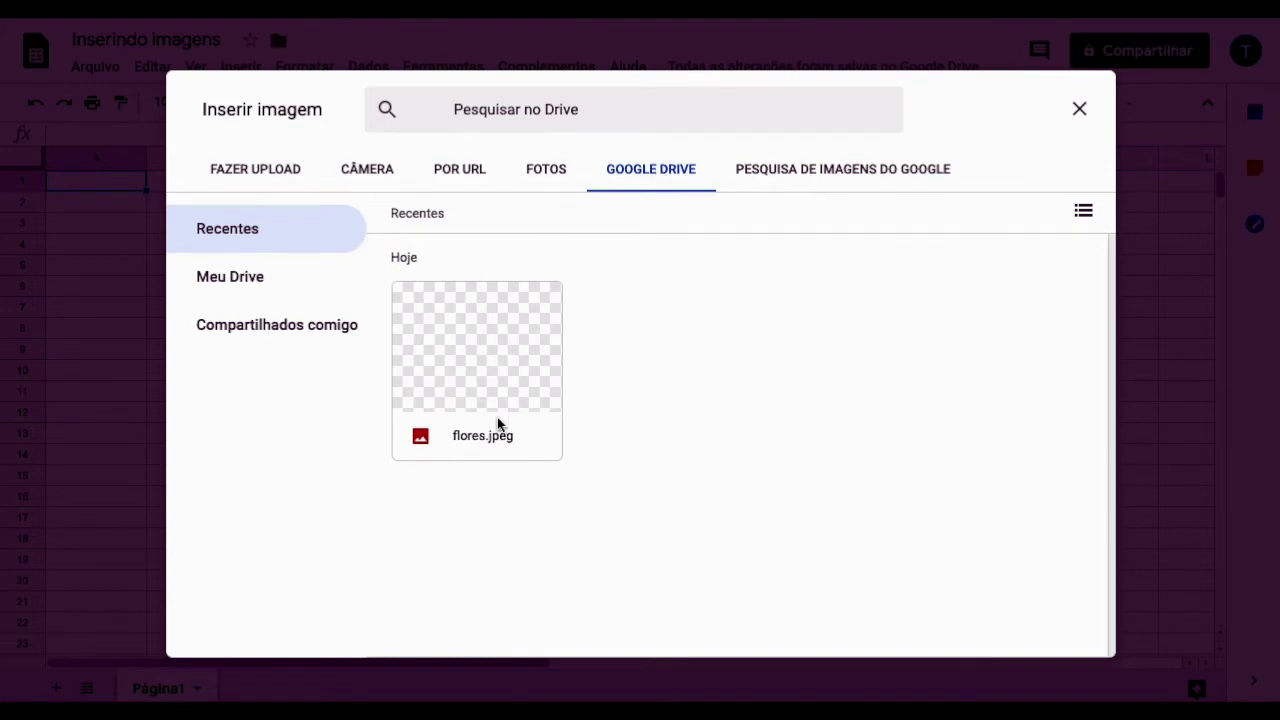
pyautogui.click(627, 180)
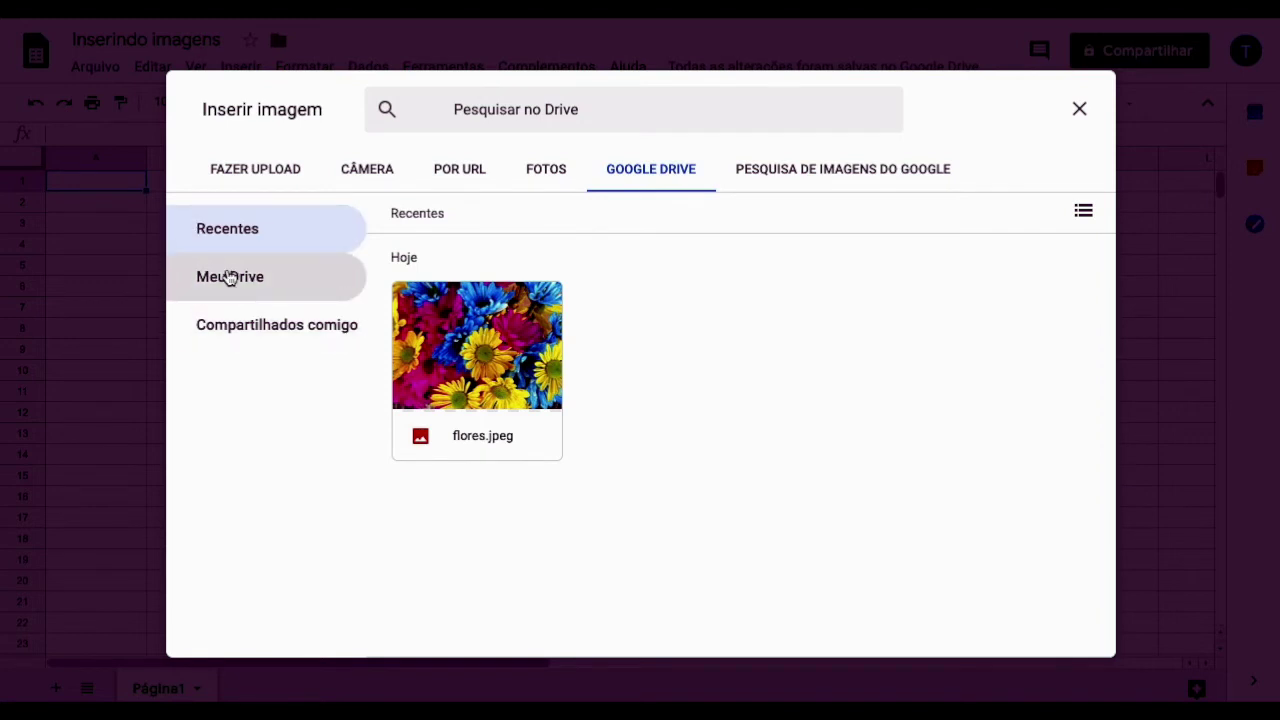
pyautogui.click(437, 368)
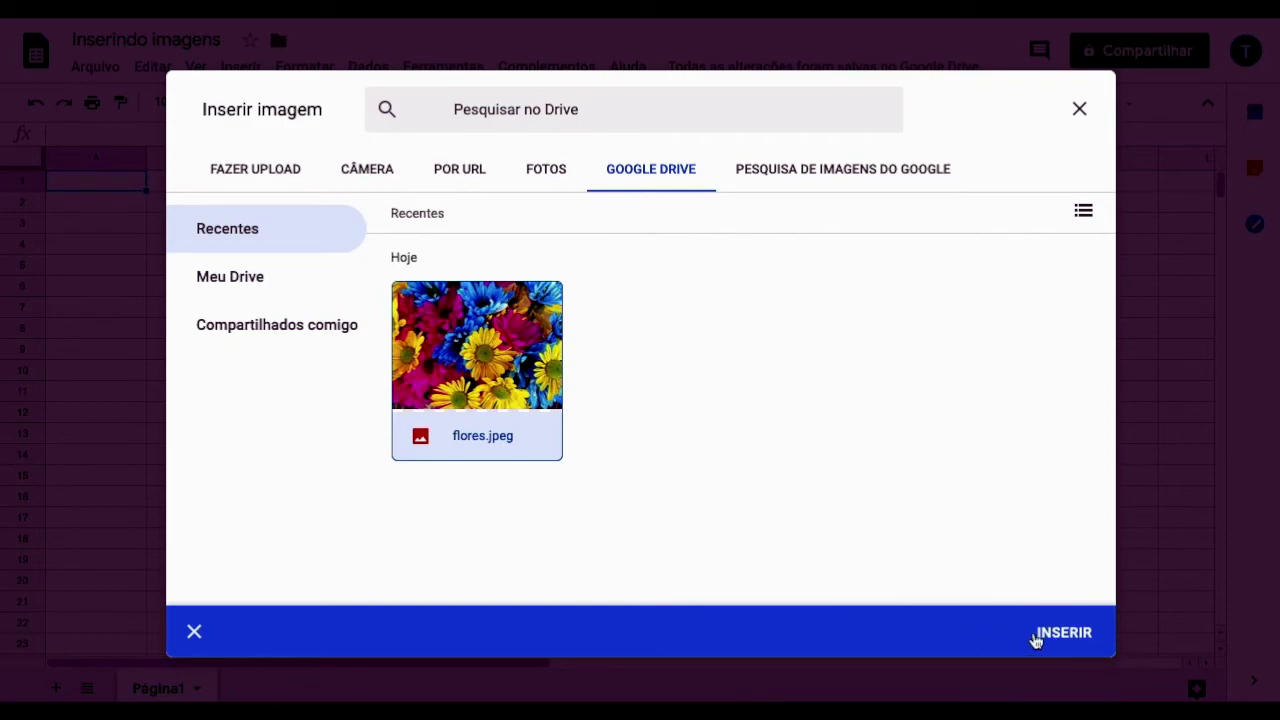
pyautogui.click(1066, 634)
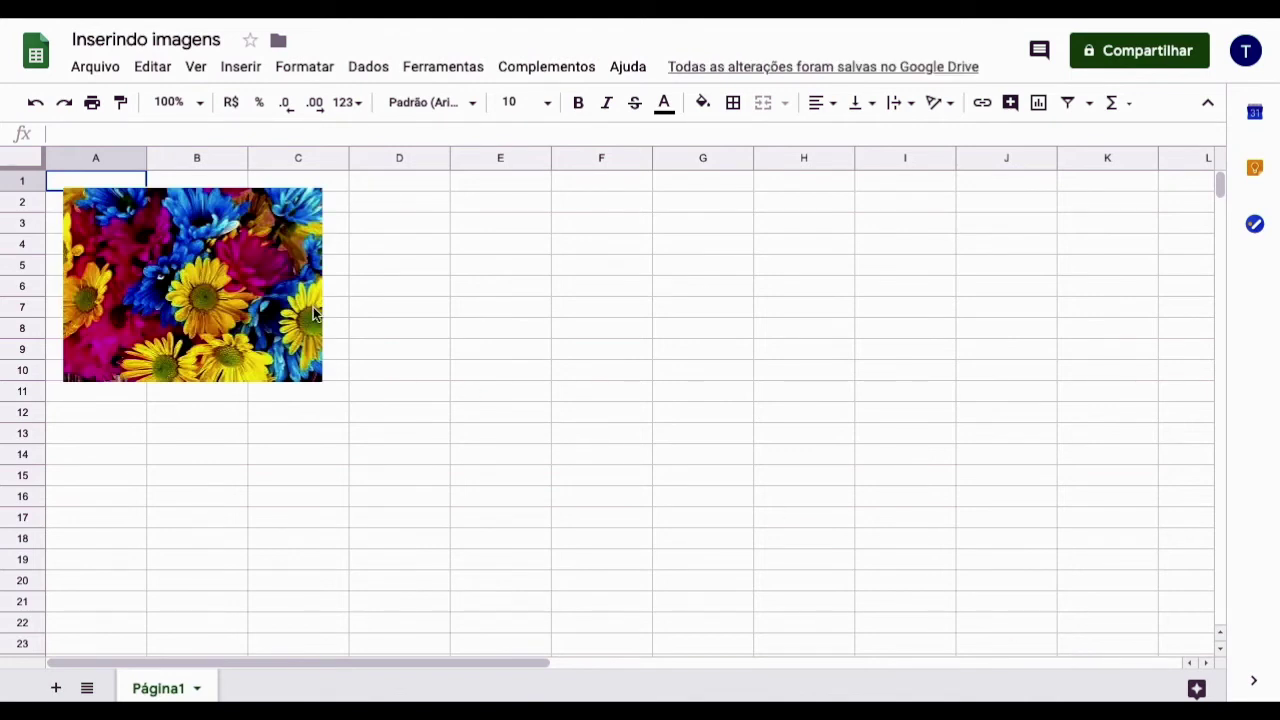
# - Enlarge the floating flower photo to span about 12 rows and move it over columns H–K
pyautogui.click(208, 260)
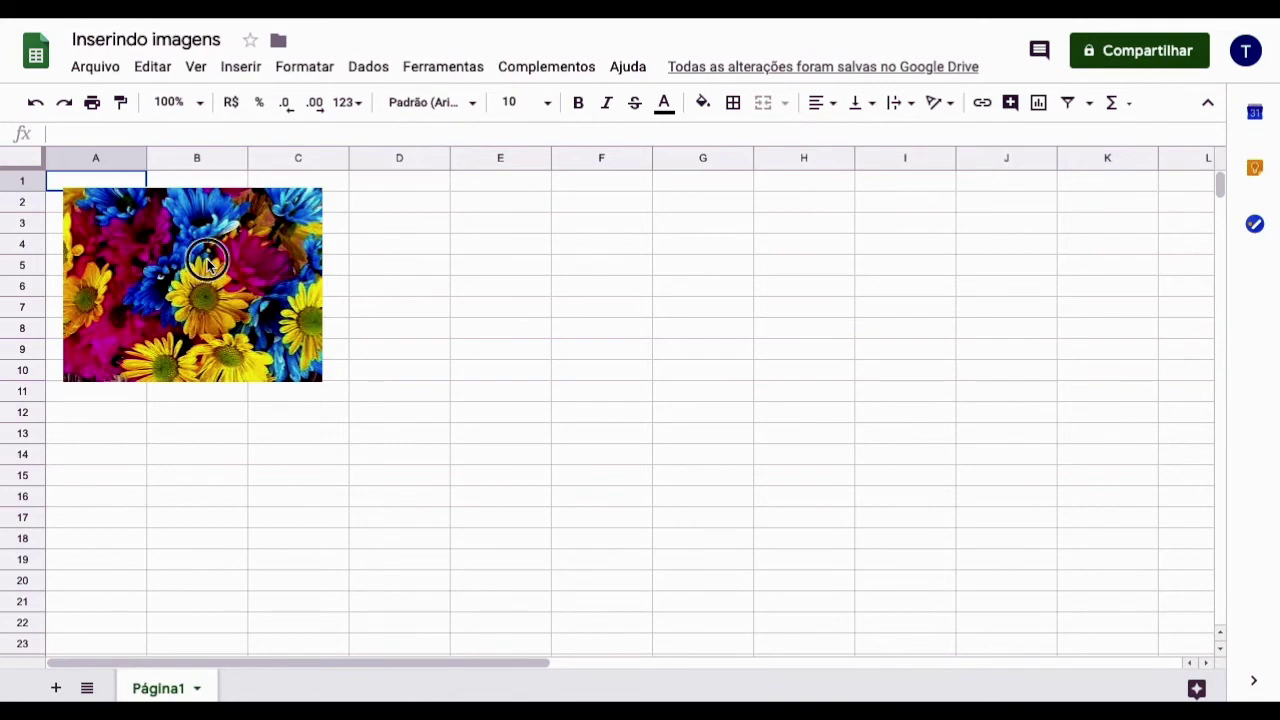
pyautogui.moveTo(239, 270)
pyautogui.mouseDown()
pyautogui.moveTo(382, 316)
pyautogui.moveTo(576, 433)
pyautogui.moveTo(693, 368)
pyautogui.moveTo(724, 321)
pyautogui.moveTo(374, 320)
pyautogui.moveTo(248, 278)
pyautogui.moveTo(474, 363)
pyautogui.moveTo(861, 421)
pyautogui.moveTo(943, 400)
pyautogui.moveTo(894, 332)
pyautogui.mouseUp()
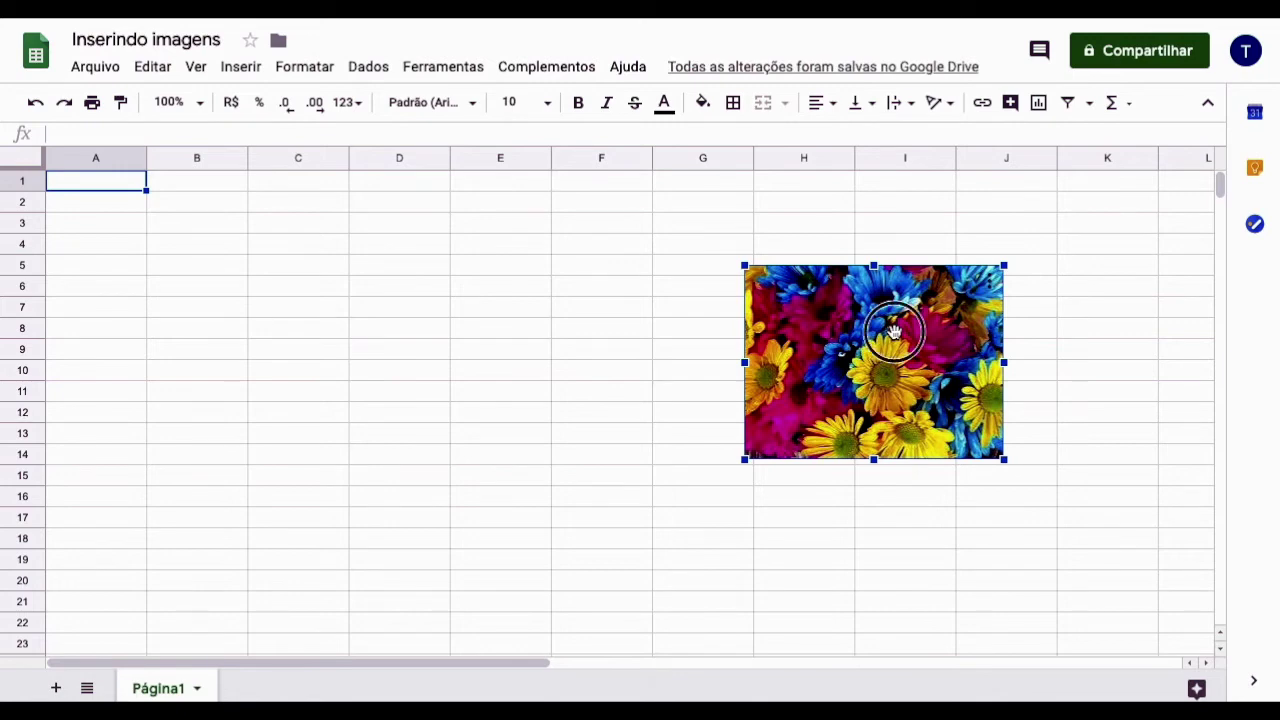
pyautogui.moveTo(894, 332); pyautogui.dragTo(602, 286)
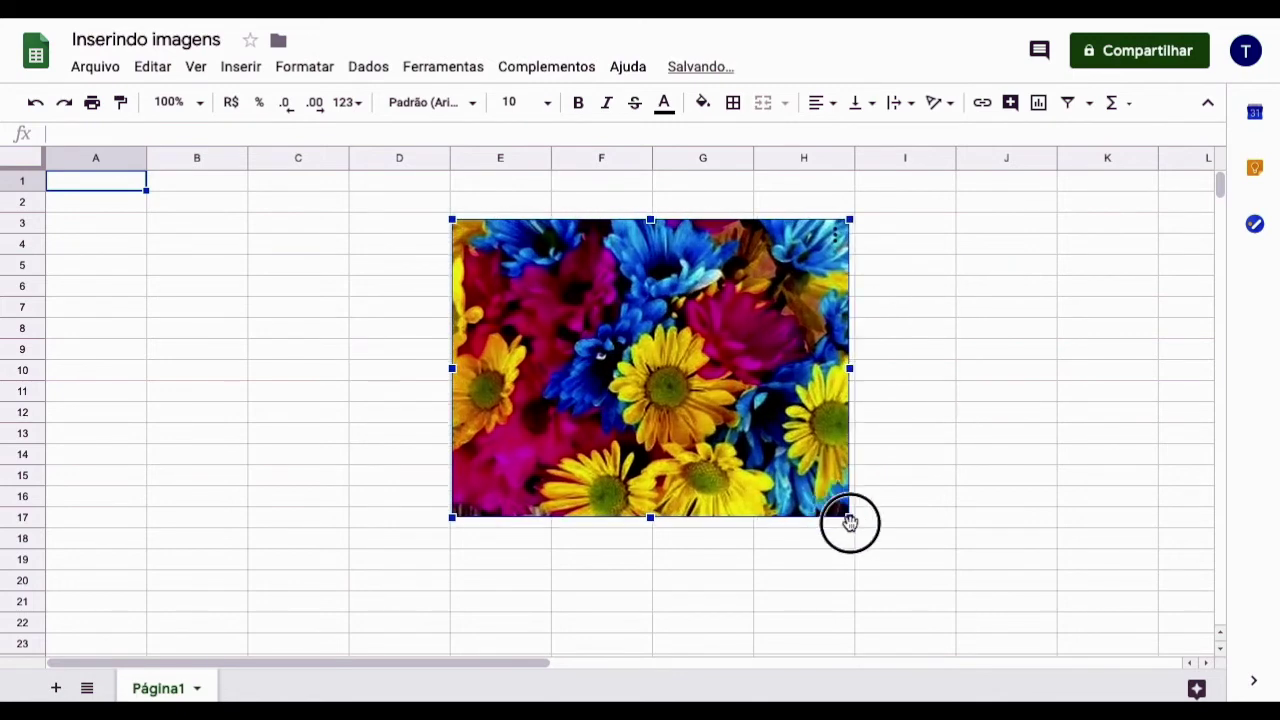
pyautogui.moveTo(710, 412); pyautogui.dragTo(765, 452)
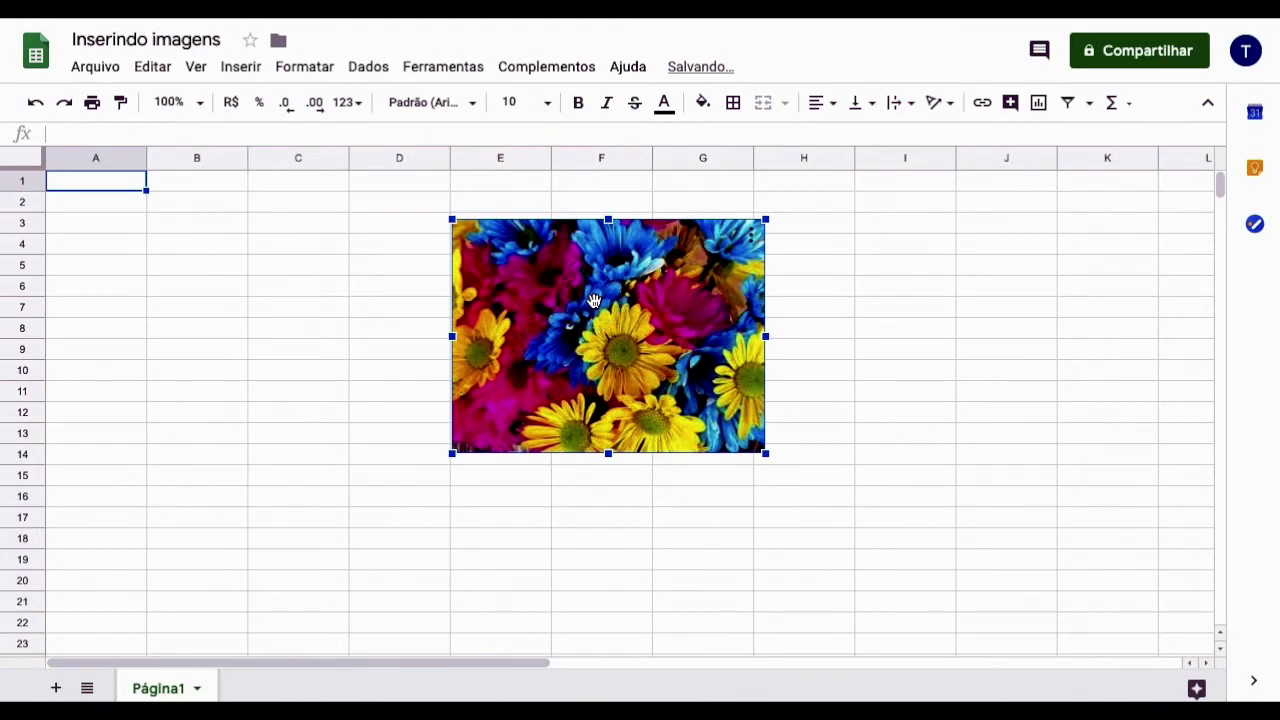
pyautogui.moveTo(594, 300)
pyautogui.mouseDown()
pyautogui.moveTo(602, 320)
pyautogui.moveTo(738, 302)
pyautogui.mouseUp()
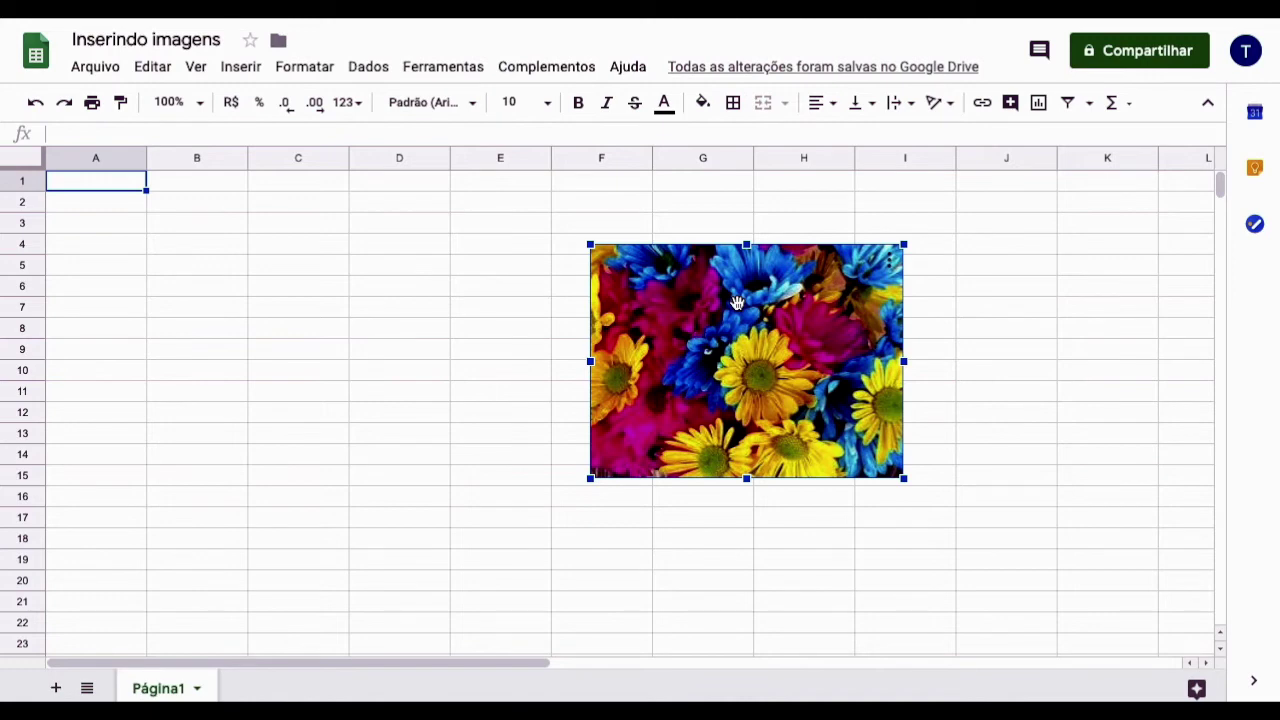
pyautogui.moveTo(736, 302); pyautogui.dragTo(987, 328)
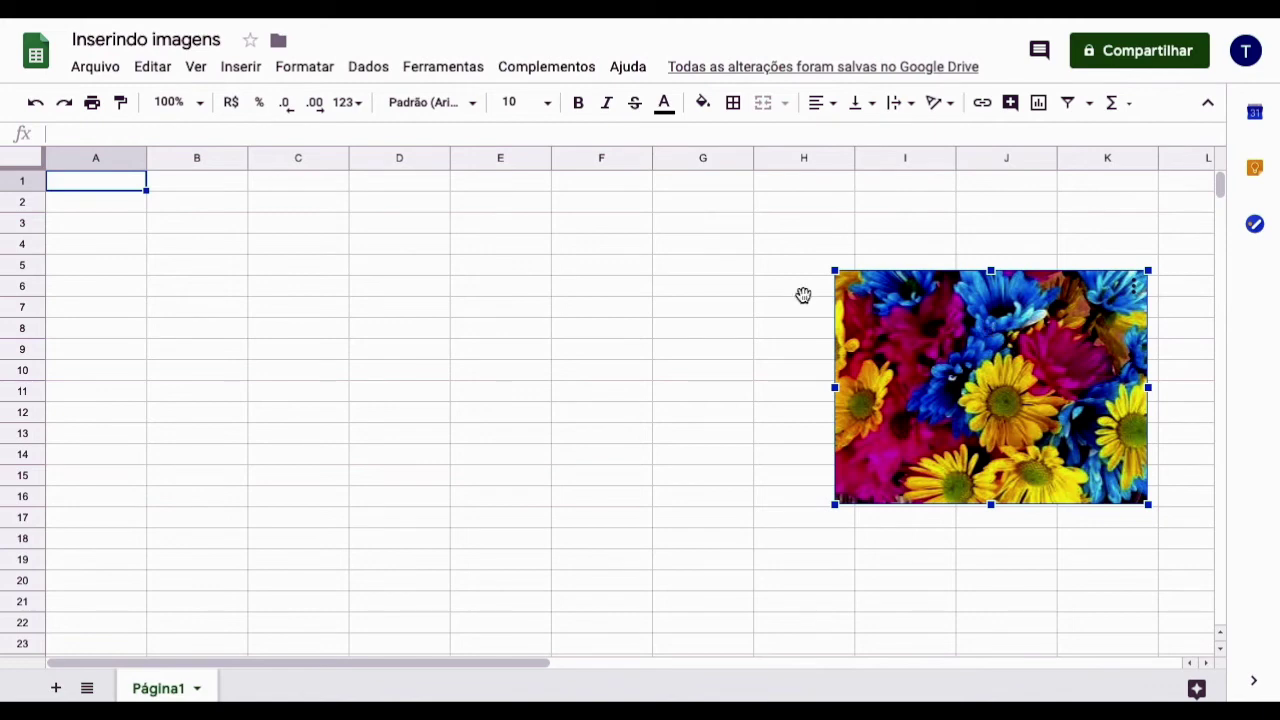
# - Insert flores.jpeg from Meu Drive into cell A1 using Imagem na célula
pyautogui.click(243, 70)
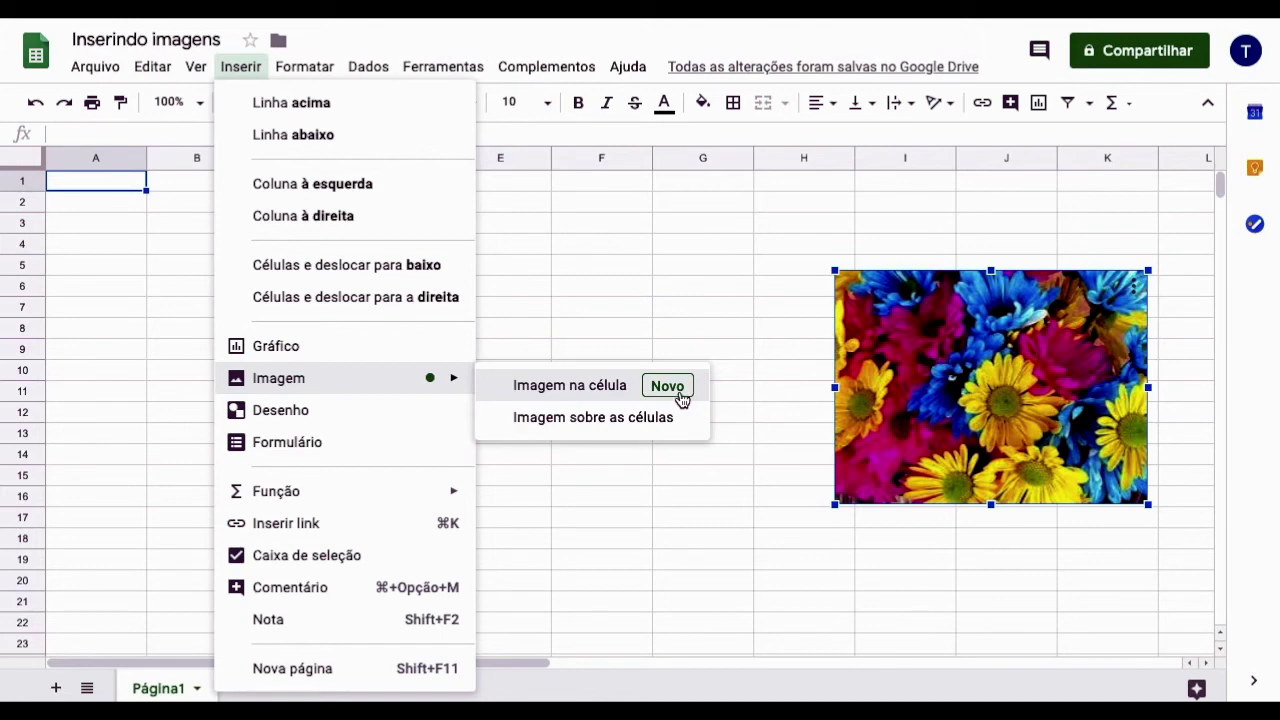
pyautogui.click(596, 396)
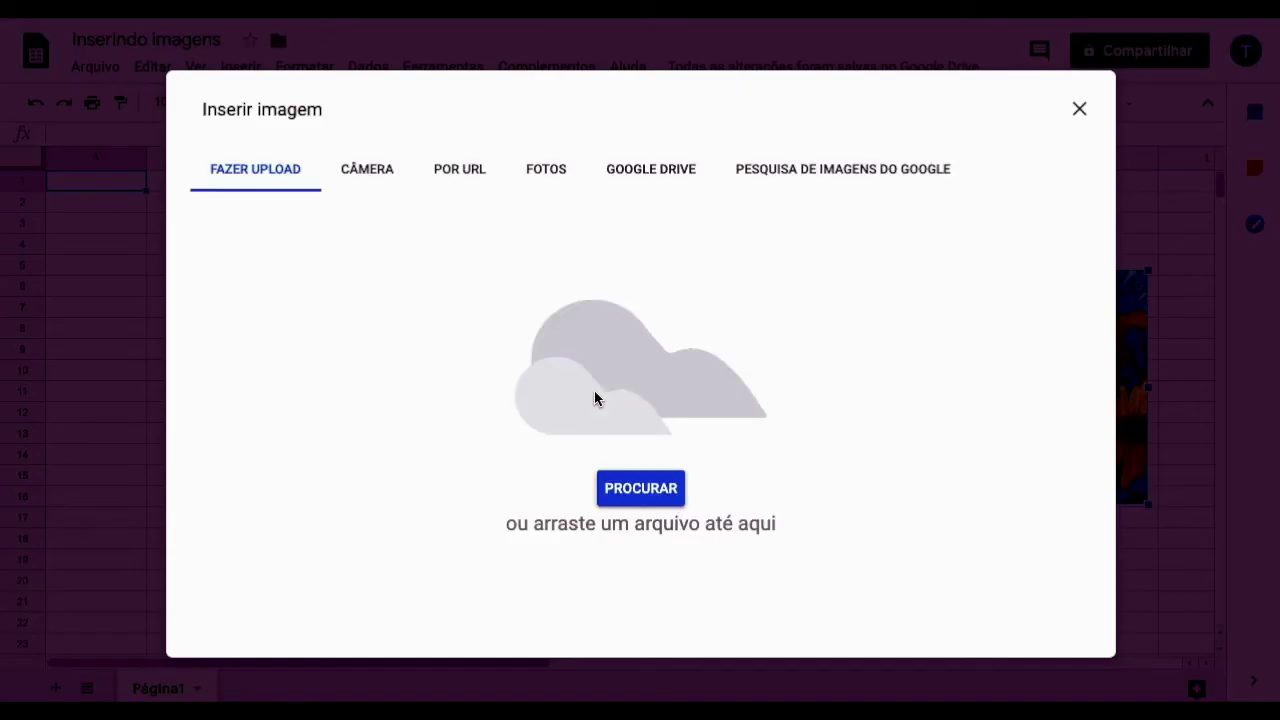
pyautogui.click(630, 170)
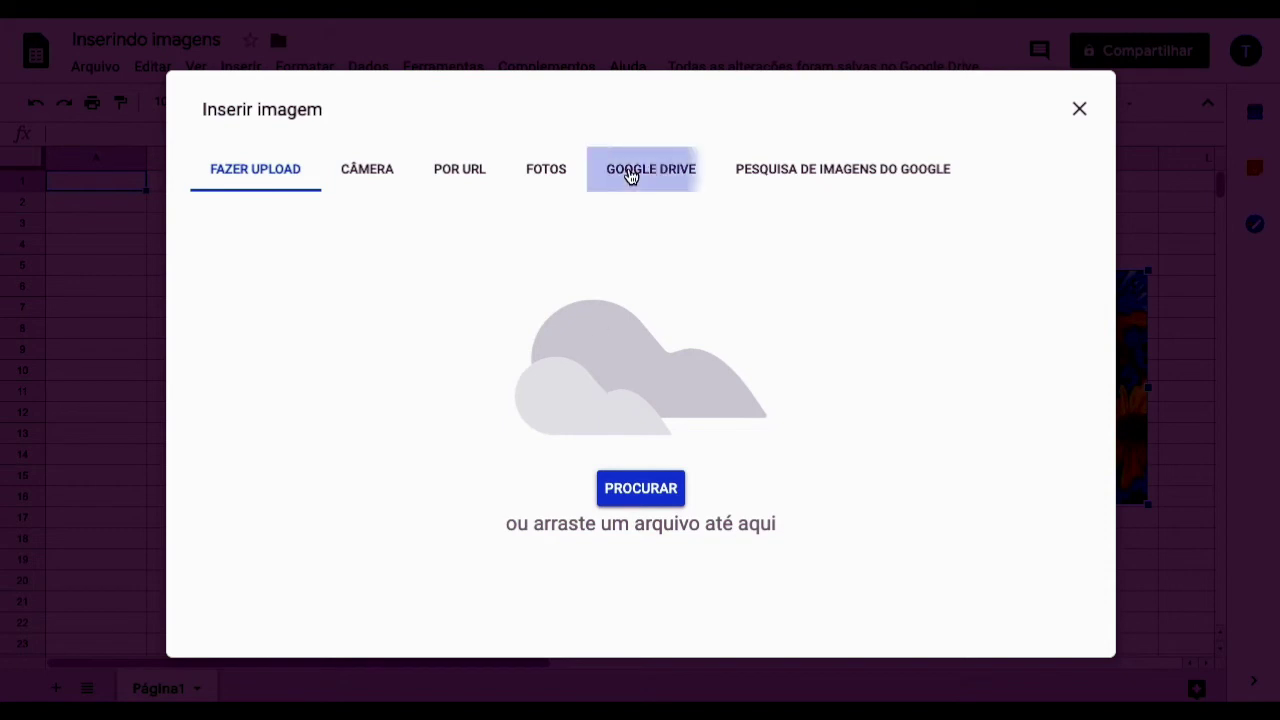
pyautogui.click(250, 284)
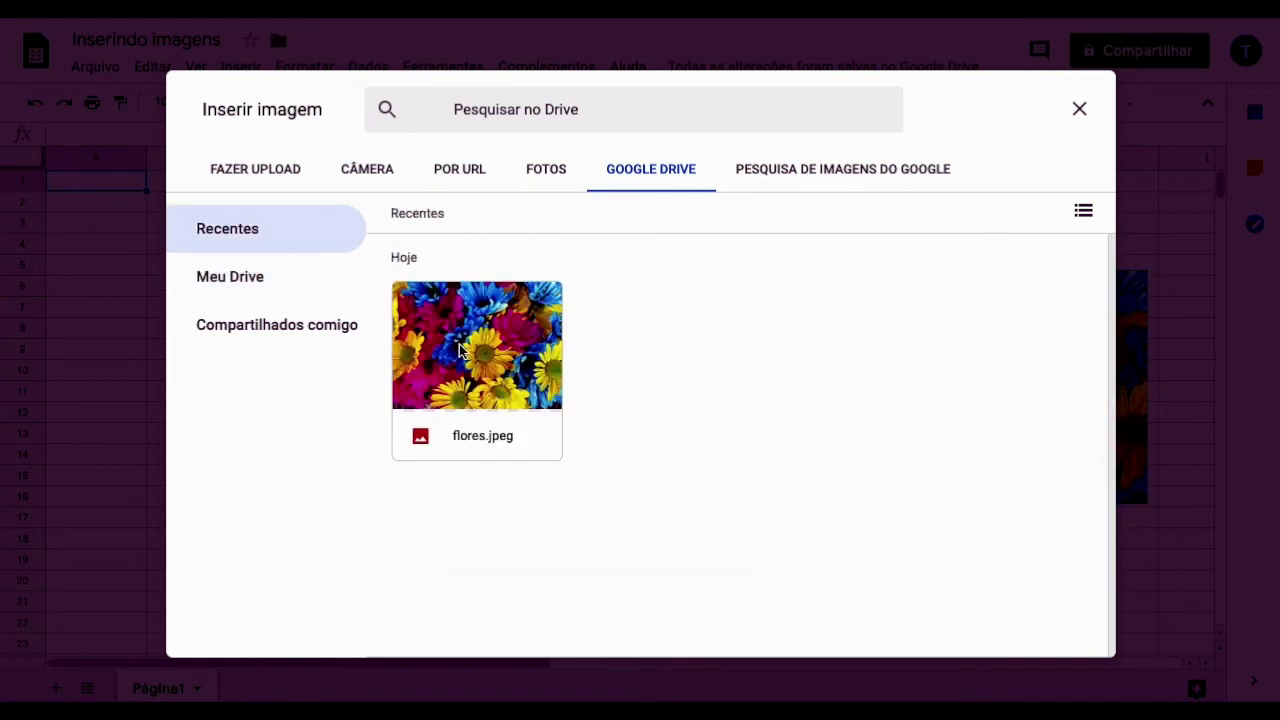
pyautogui.click(460, 349)
pyautogui.click(1065, 640)
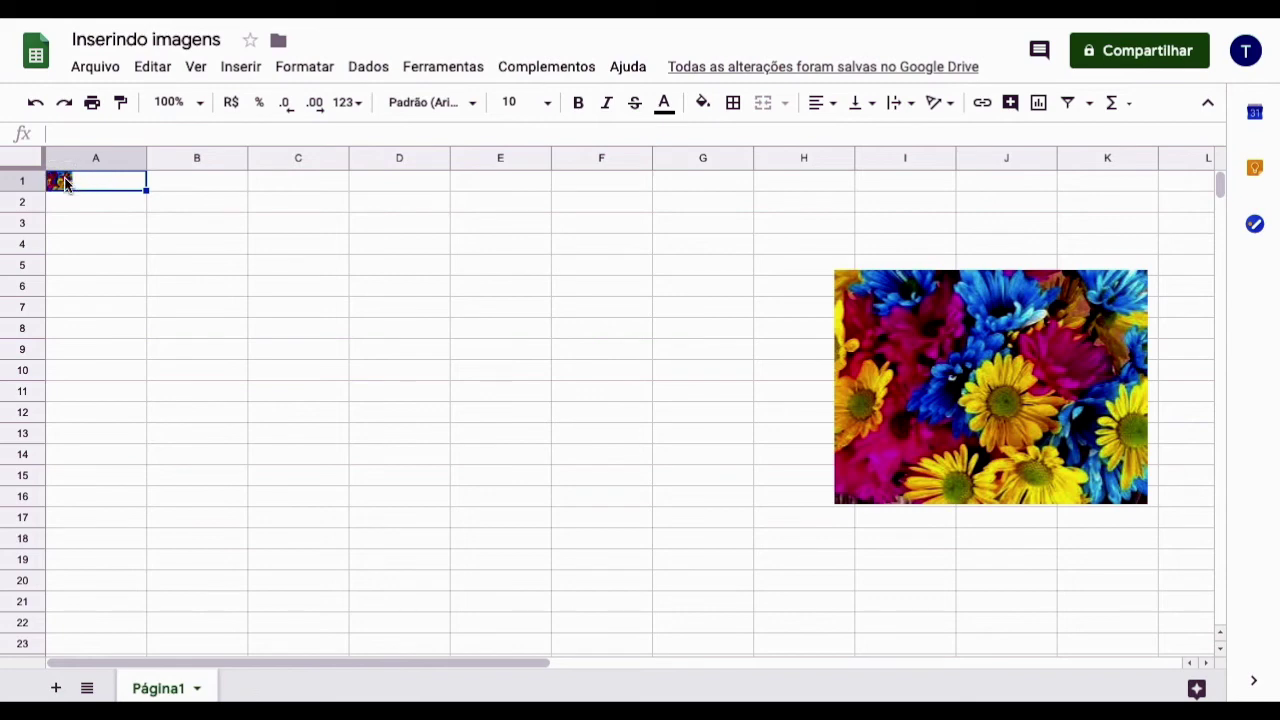
pyautogui.click(203, 286)
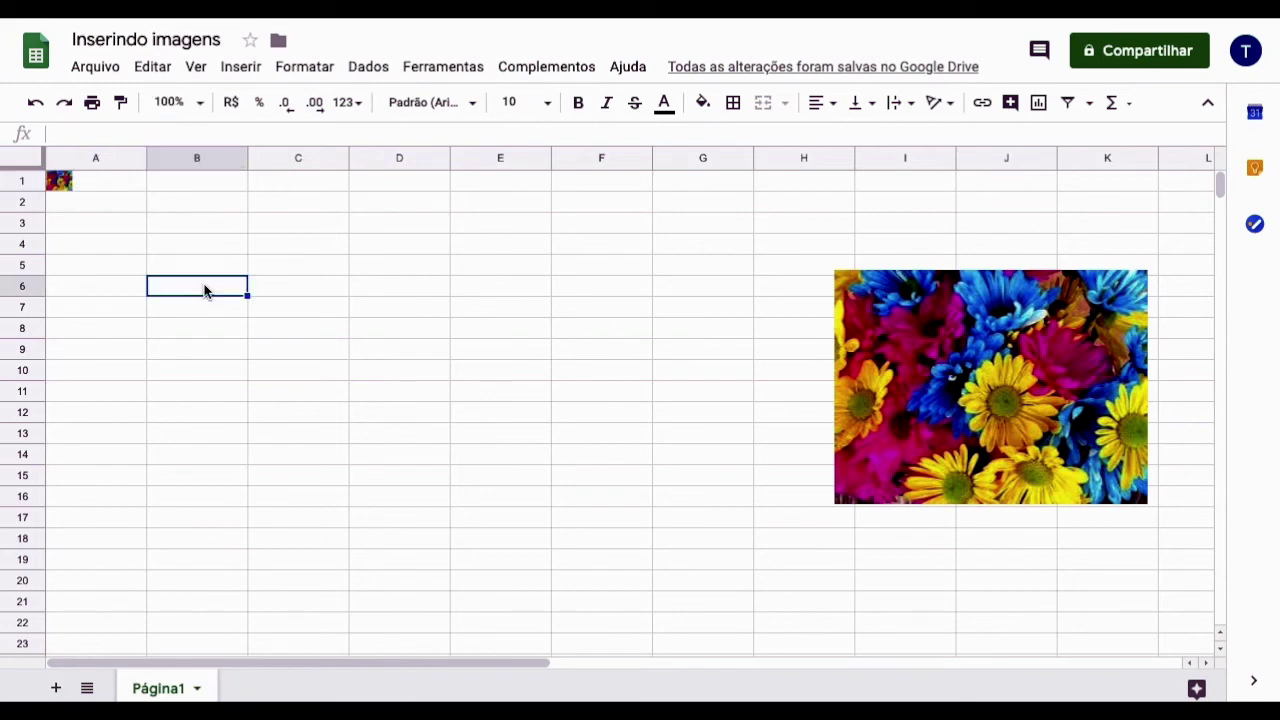
pyautogui.click(68, 188)
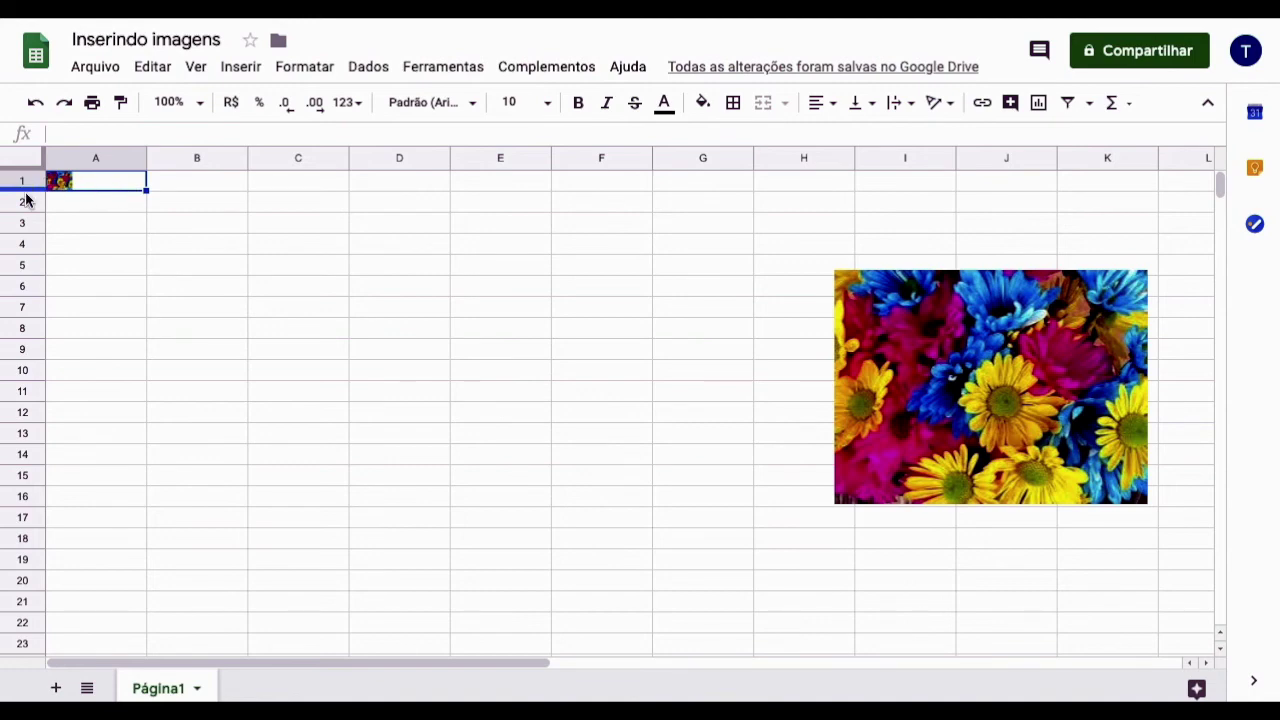
pyautogui.moveTo(25, 189); pyautogui.dragTo(25, 365)
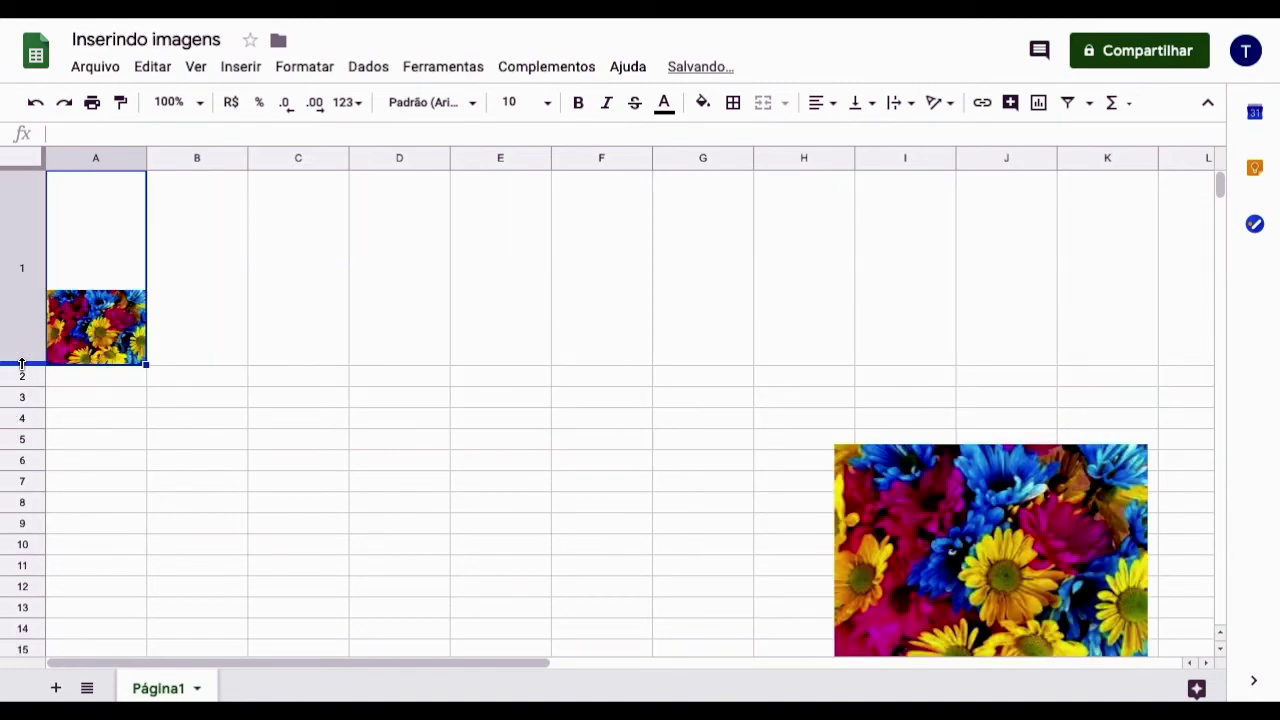
pyautogui.moveTo(147, 155); pyautogui.dragTo(283, 152)
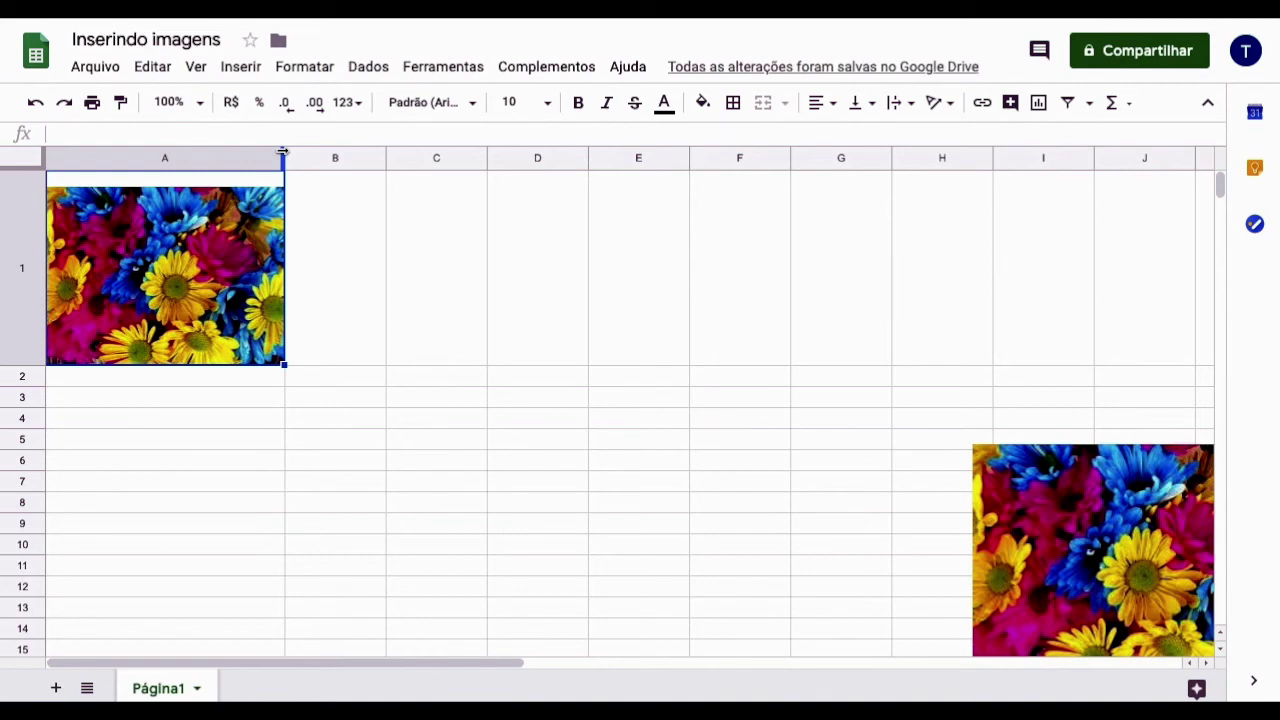
pyautogui.hotkey('ctrl', 'z')
pyautogui.hotkey('ctrl', 'z')
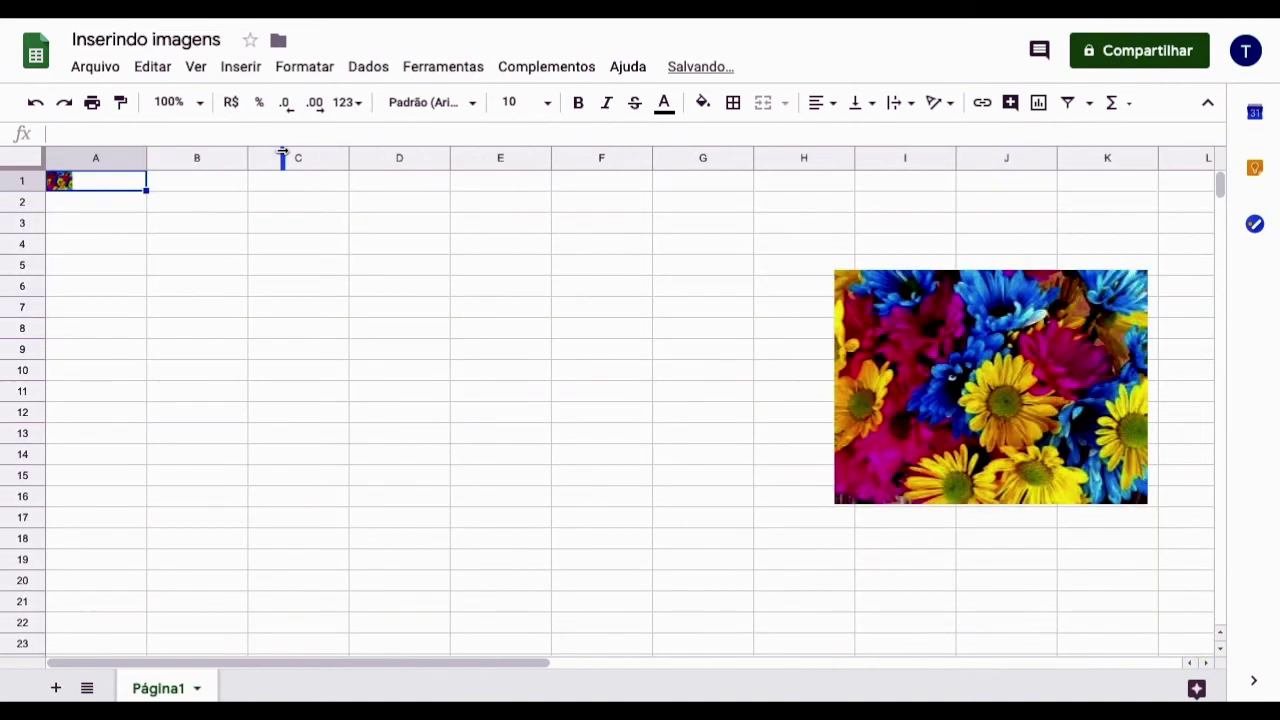
pyautogui.click(123, 189)
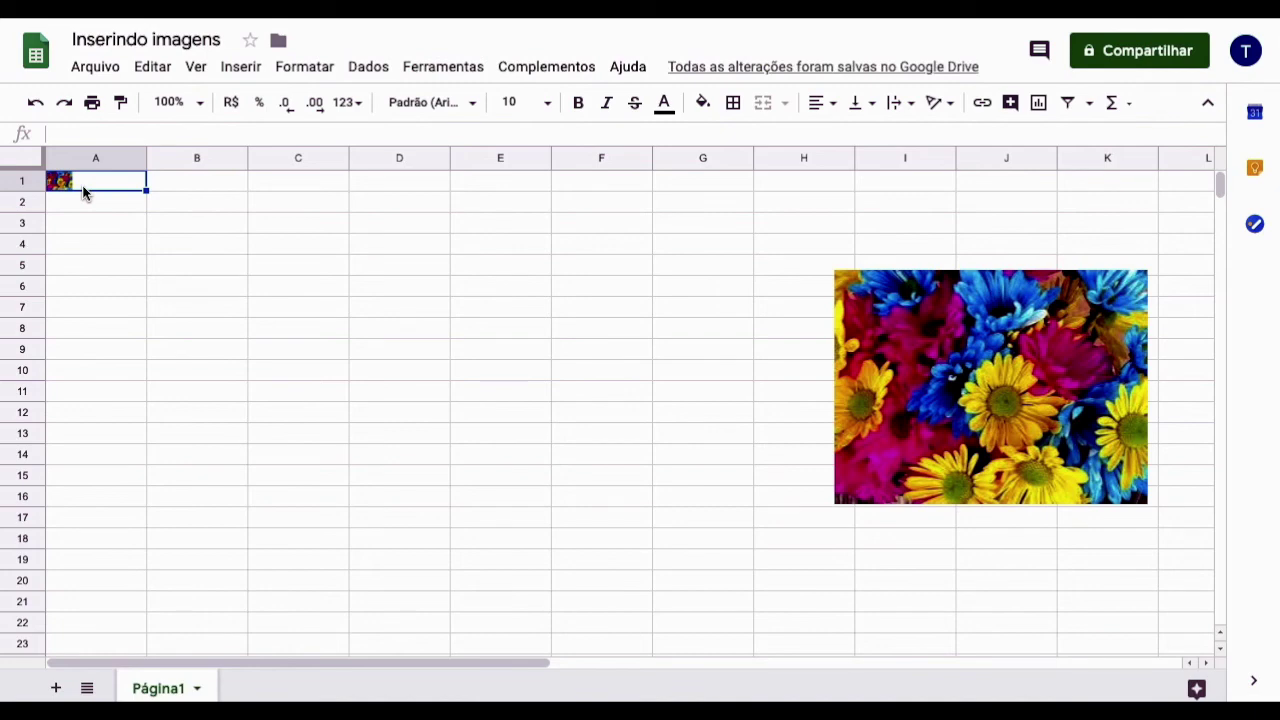
# - Drag the floating flower photo left so it spans columns E–H, rows 4–15
pyautogui.moveTo(930, 360); pyautogui.dragTo(707, 345)
pyautogui.moveTo(870, 372)
pyautogui.mouseDown()
pyautogui.moveTo(406, 307)
pyautogui.moveTo(543, 414)
pyautogui.moveTo(494, 514)
pyautogui.moveTo(466, 374)
pyautogui.moveTo(581, 362)
pyautogui.moveTo(820, 391)
pyautogui.moveTo(883, 380)
pyautogui.moveTo(533, 358)
pyautogui.mouseUp()
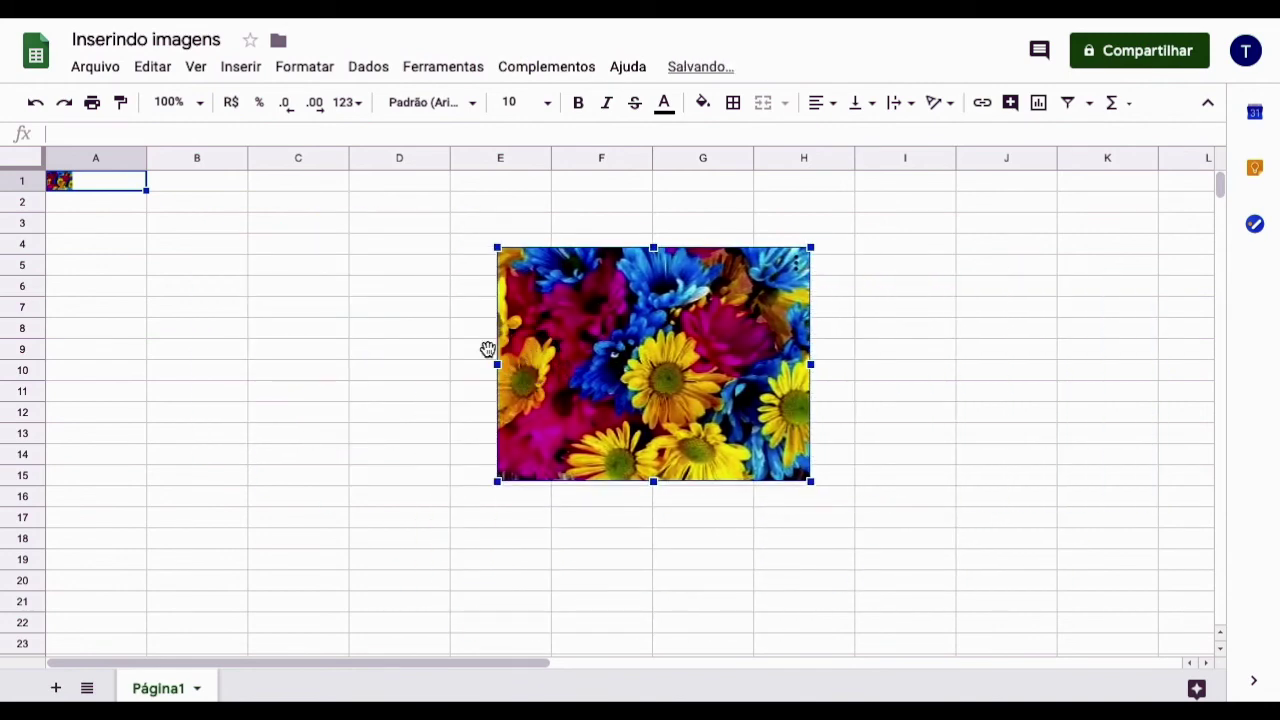